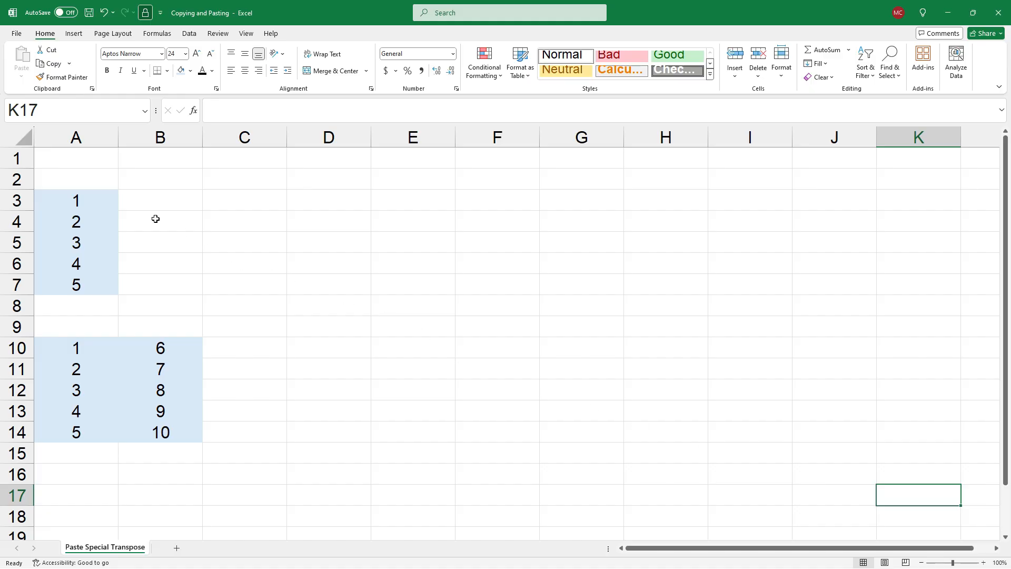
# - Copy the column of numbers in A3:A7 and paste it transposed as a row starting at cell C3
pyautogui.moveTo(92, 198); pyautogui.dragTo(91, 285)
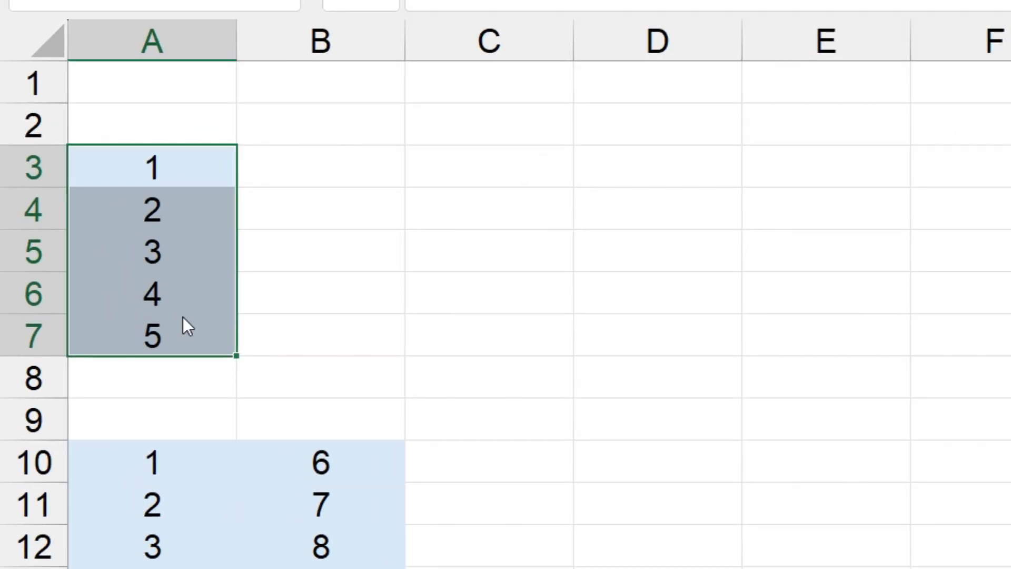
pyautogui.rightClick(91, 275)
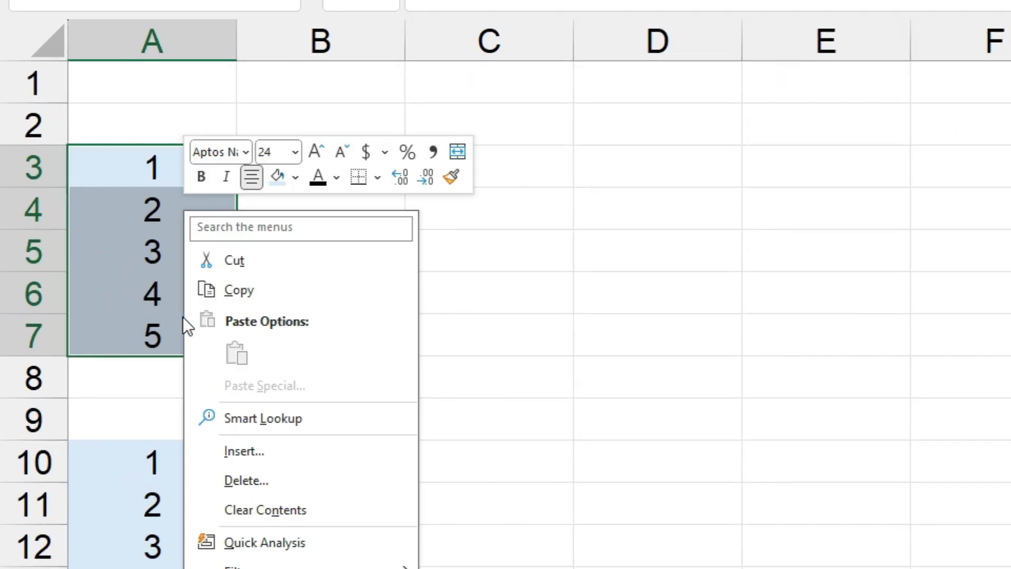
pyautogui.click(263, 292)
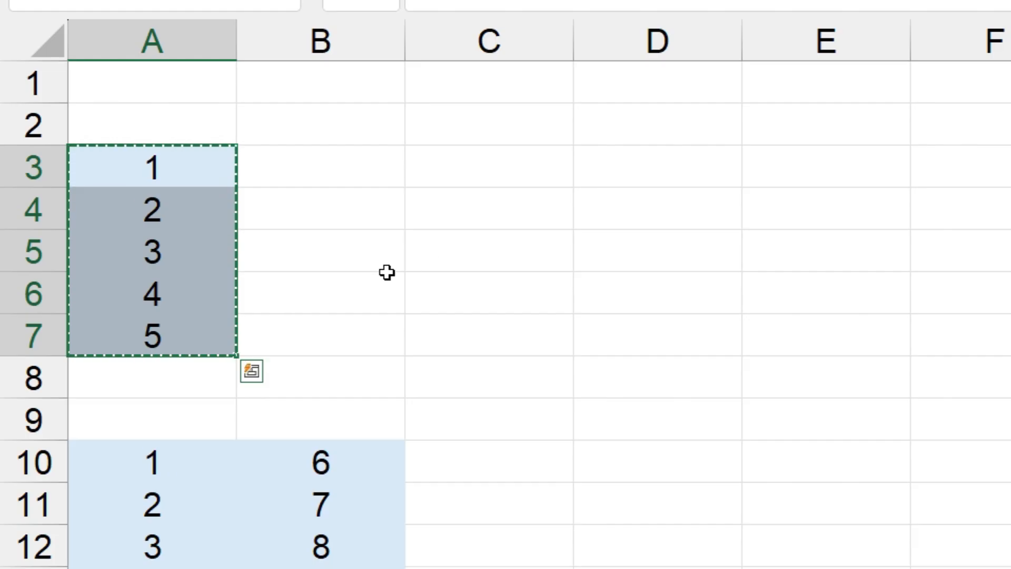
pyautogui.click(544, 176)
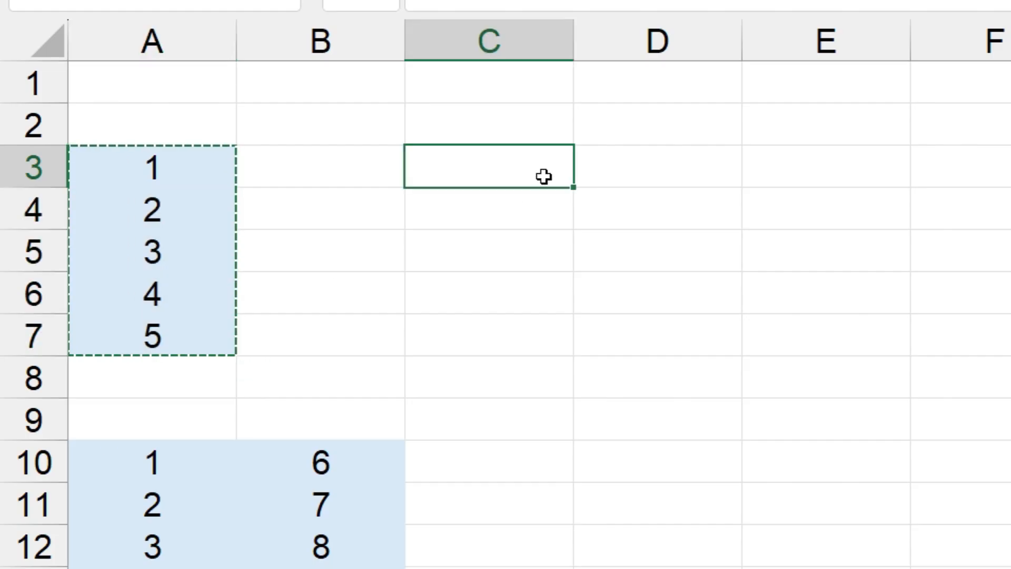
pyautogui.rightClick(537, 172)
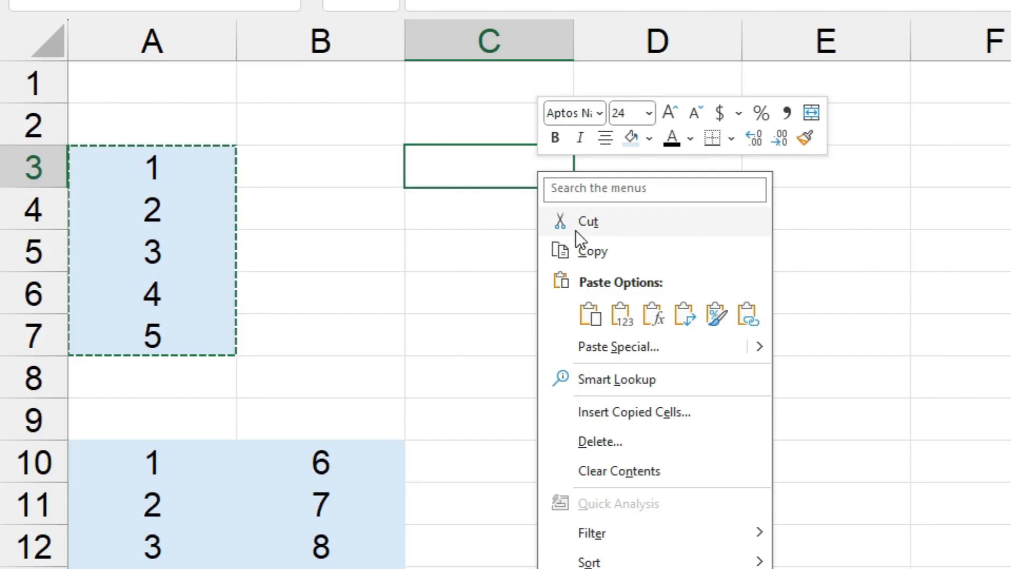
pyautogui.click(685, 318)
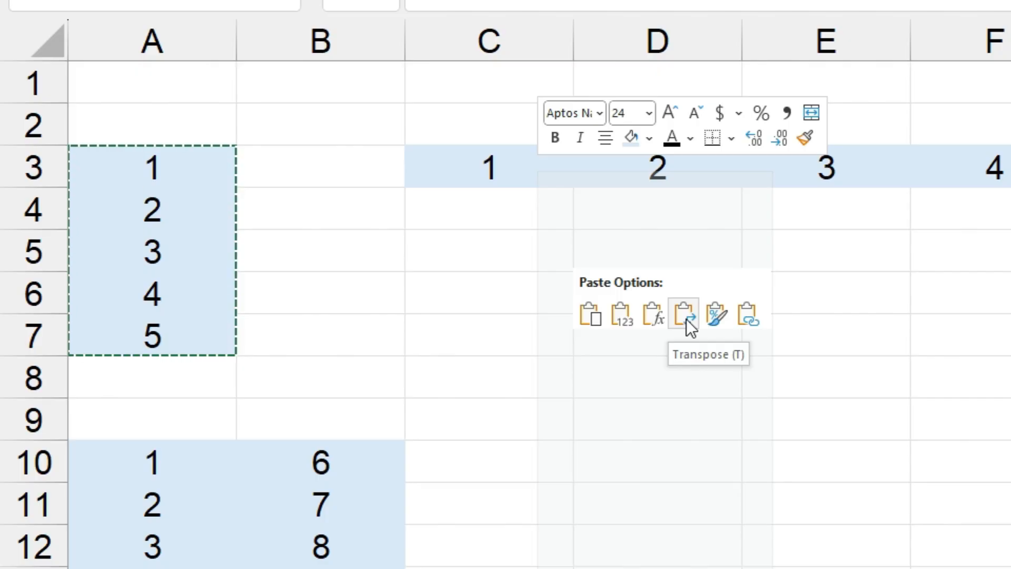
pyautogui.click(687, 318)
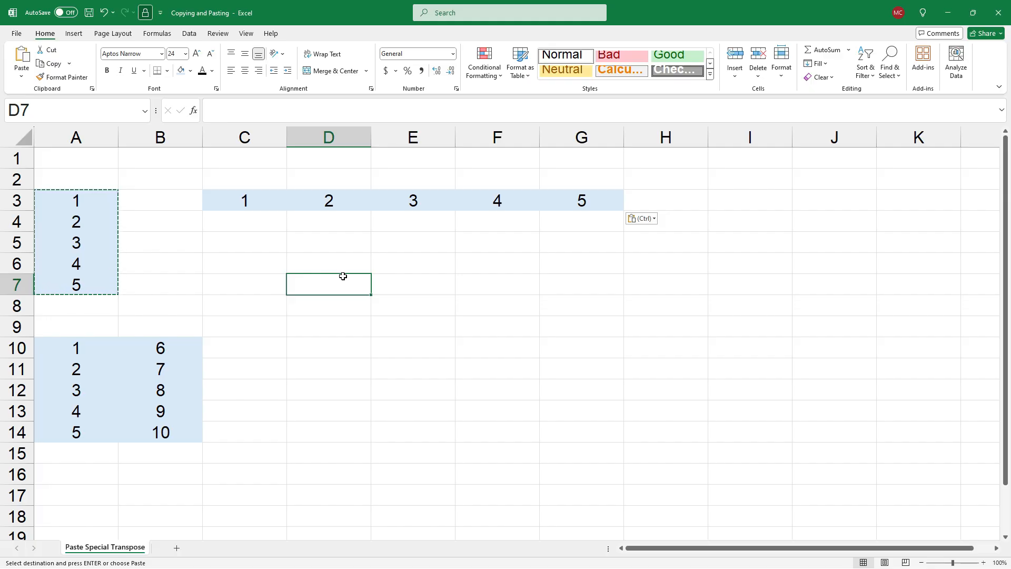
# - Copy the row of numbers in C3:G3 and paste it transposed as a column starting at cell I3
pyautogui.moveTo(262, 196); pyautogui.dragTo(576, 204)
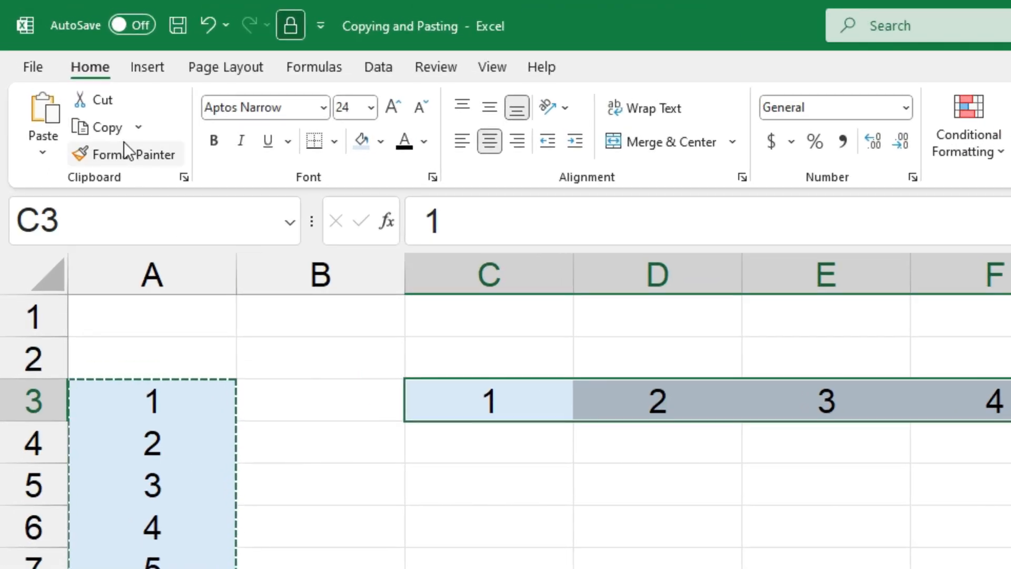
pyautogui.click(104, 128)
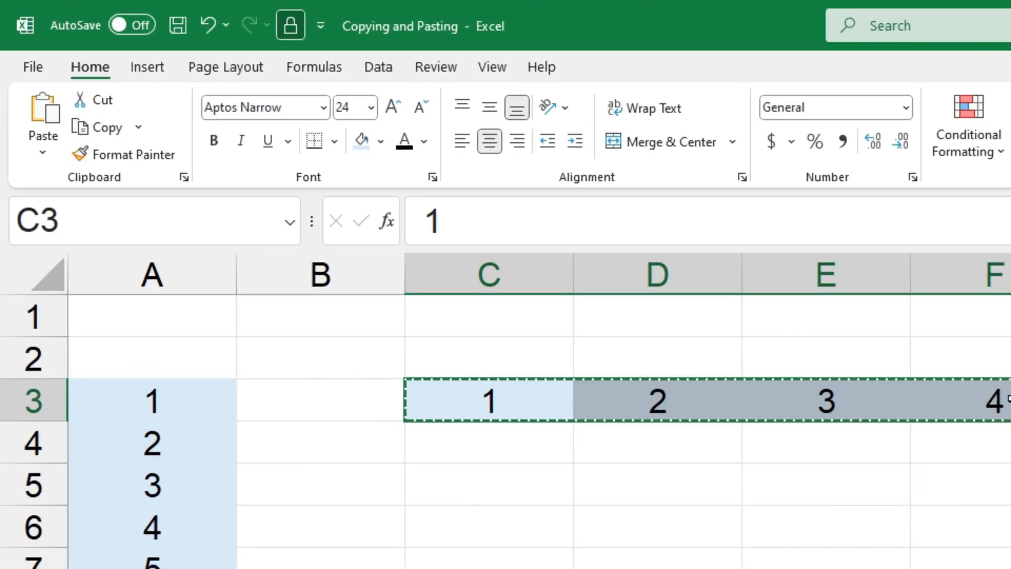
pyautogui.click(537, 408)
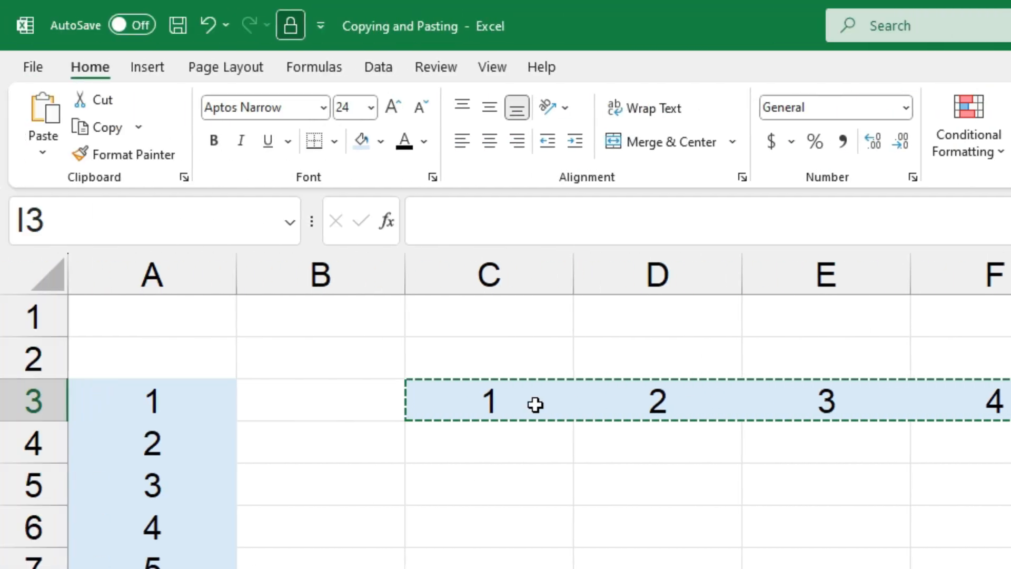
pyautogui.click(41, 147)
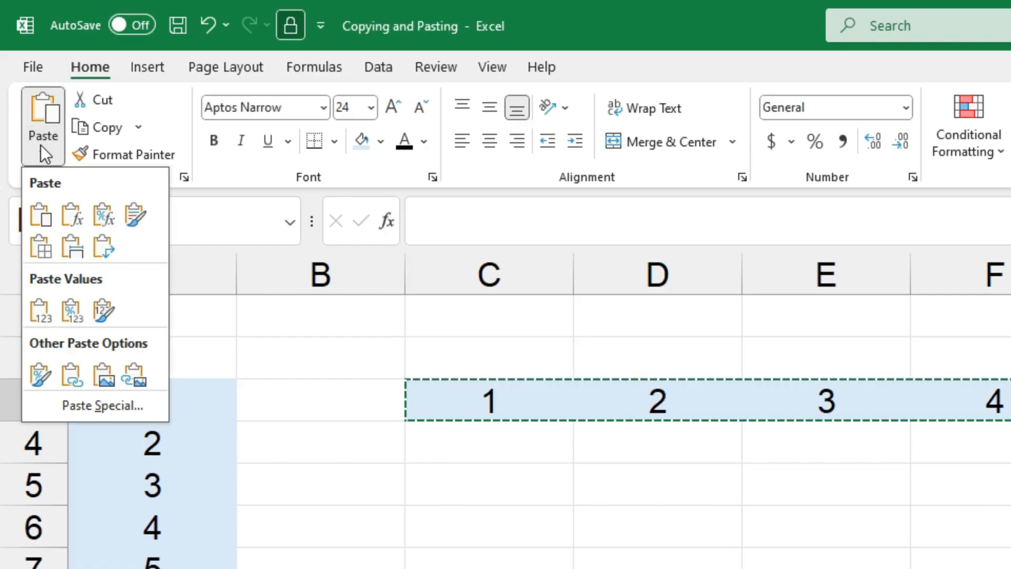
pyautogui.click(102, 248)
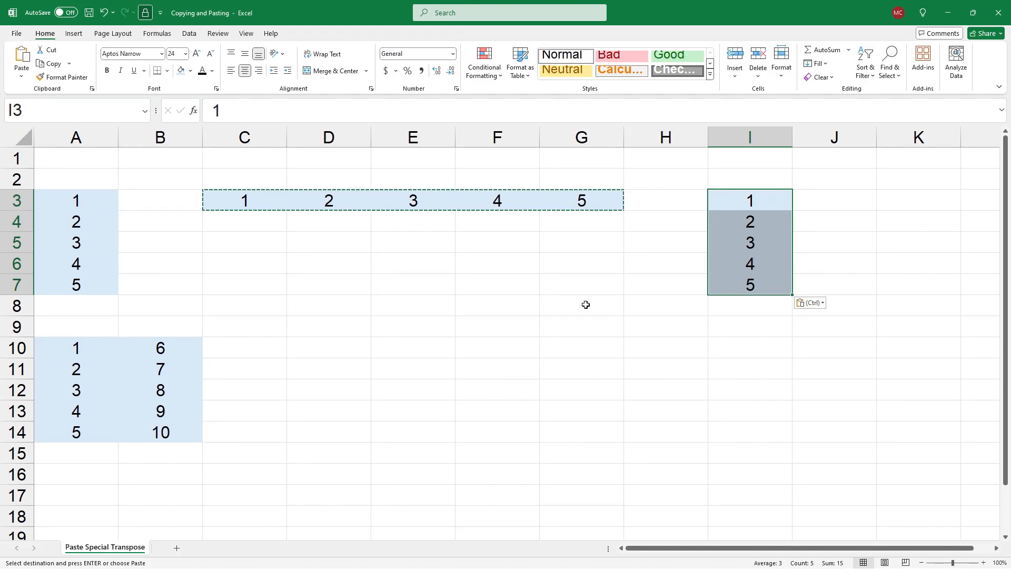
pyautogui.click(586, 304)
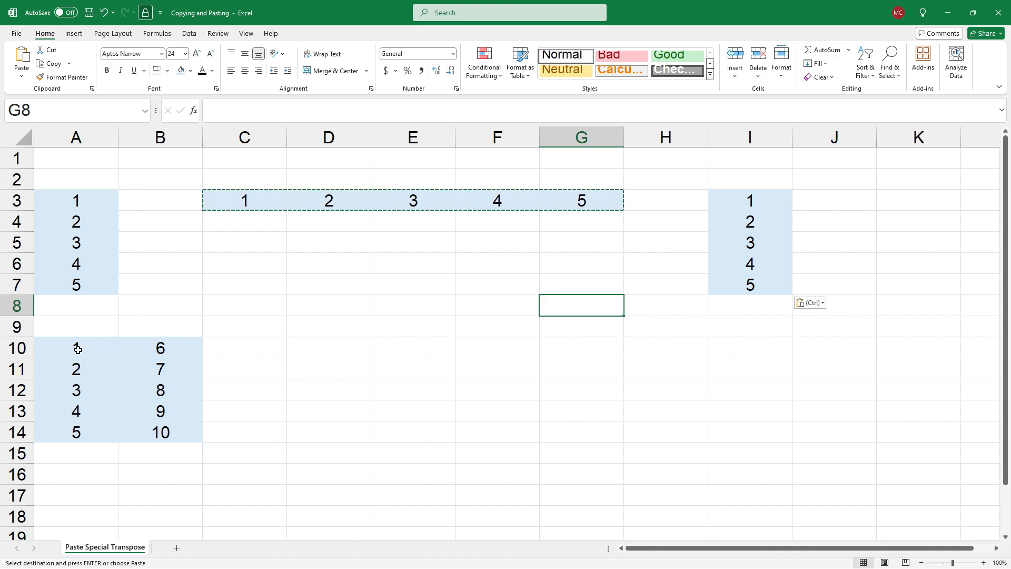
# - Copy the two-column block A10:B14 and use Paste Special with Transpose to paste it at cell D10
pyautogui.moveTo(78, 349); pyautogui.dragTo(153, 431)
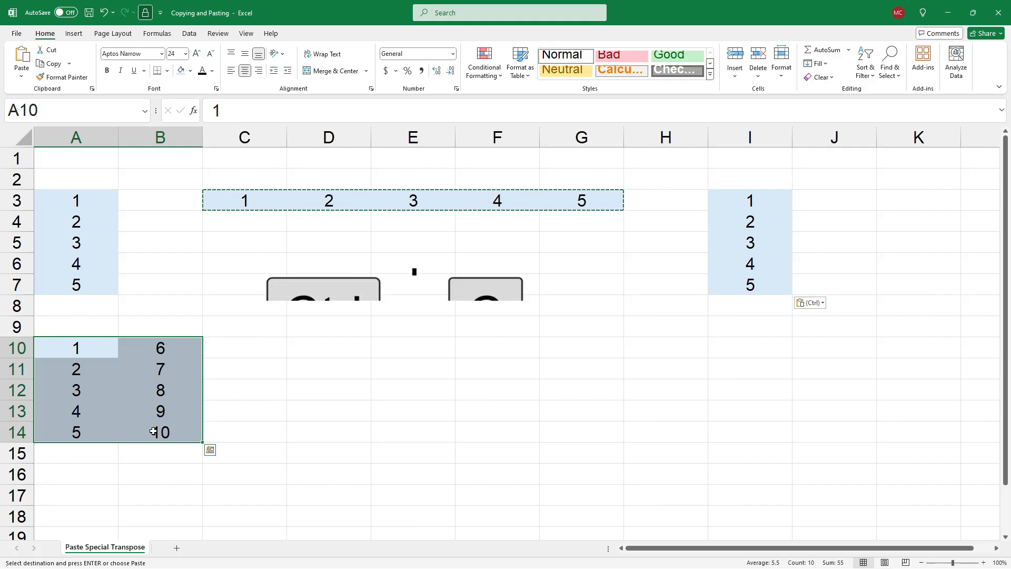
pyautogui.hotkey('ctrl', 'c')
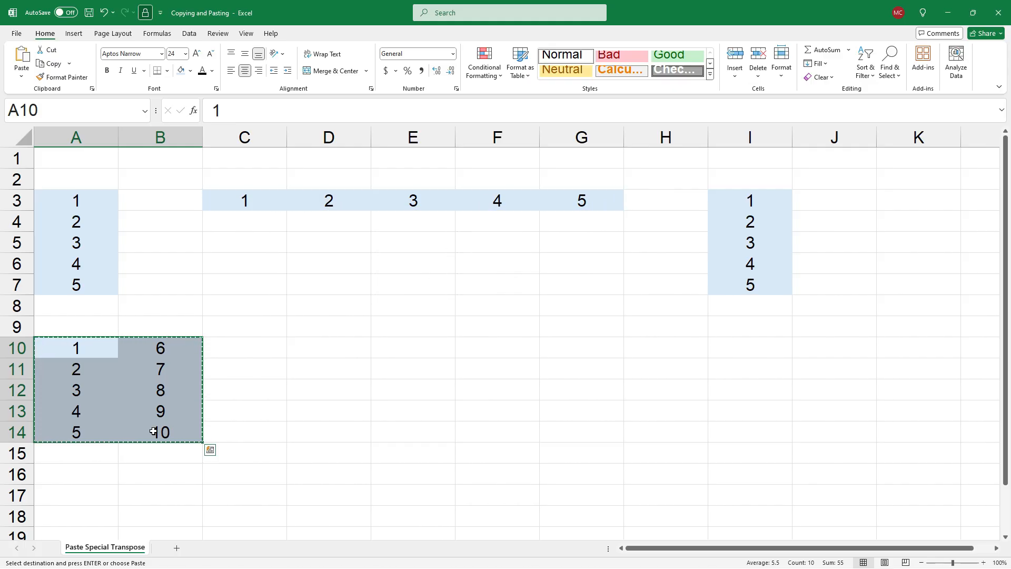
pyautogui.click(340, 344)
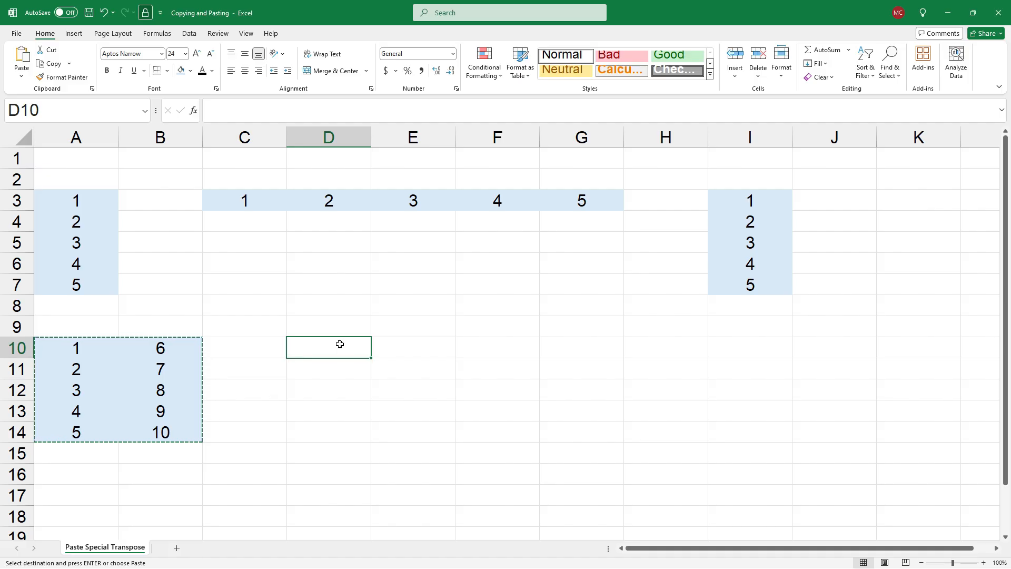
pyautogui.hotkey('ctrl', 'alt', 'v')
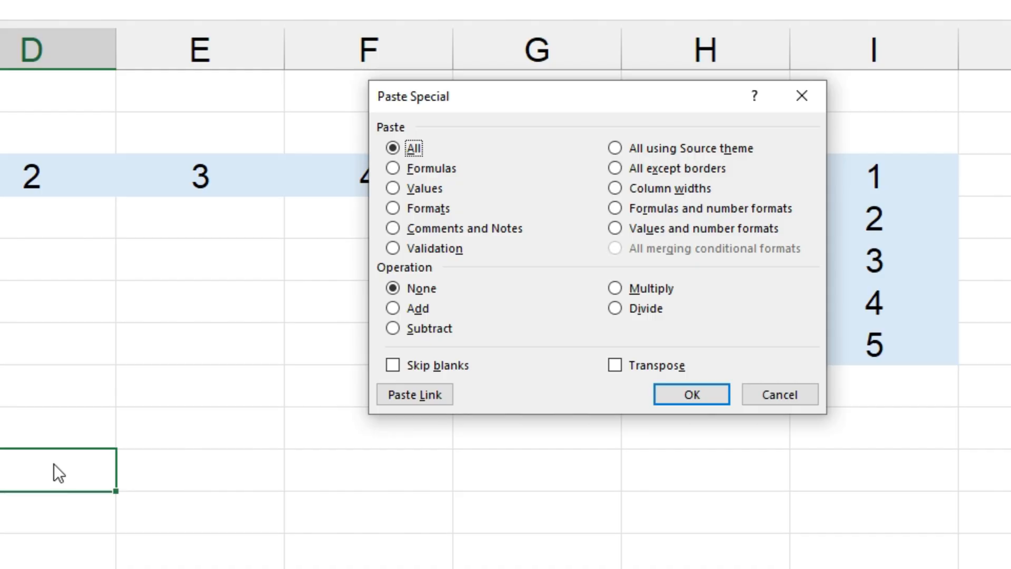
pyautogui.click(618, 363)
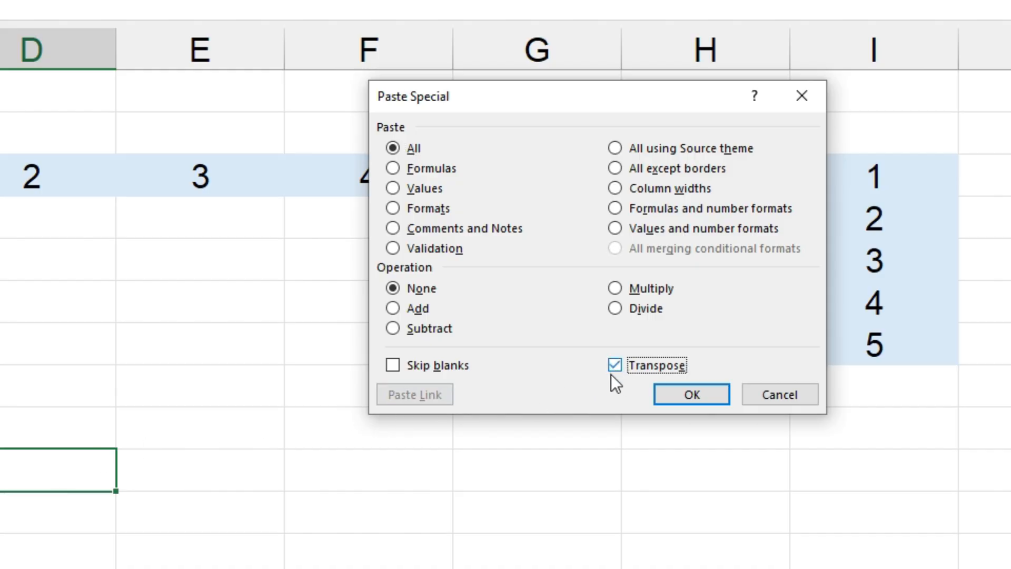
pyautogui.click(614, 366)
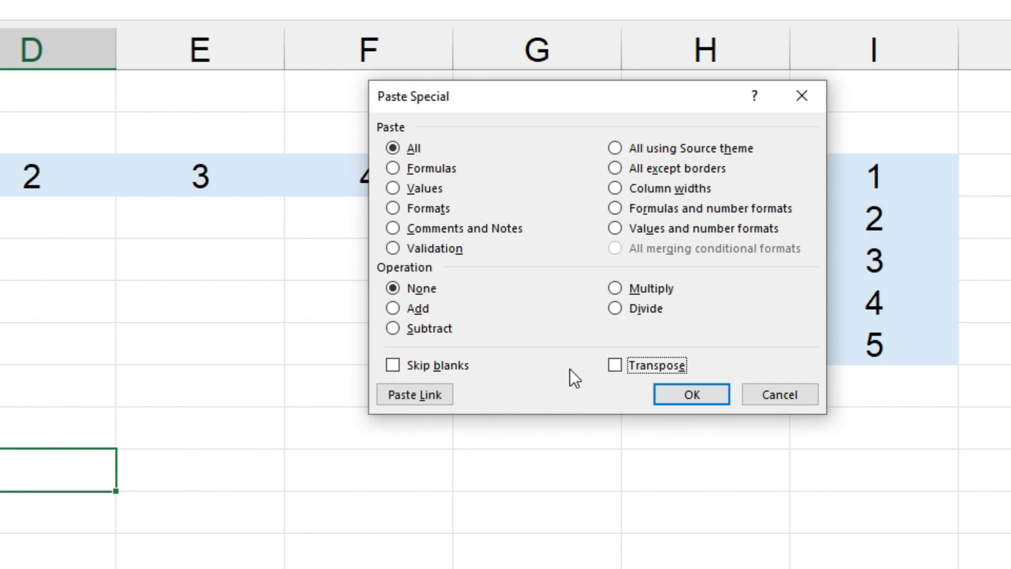
pyautogui.press('e')
pyautogui.click(696, 394)
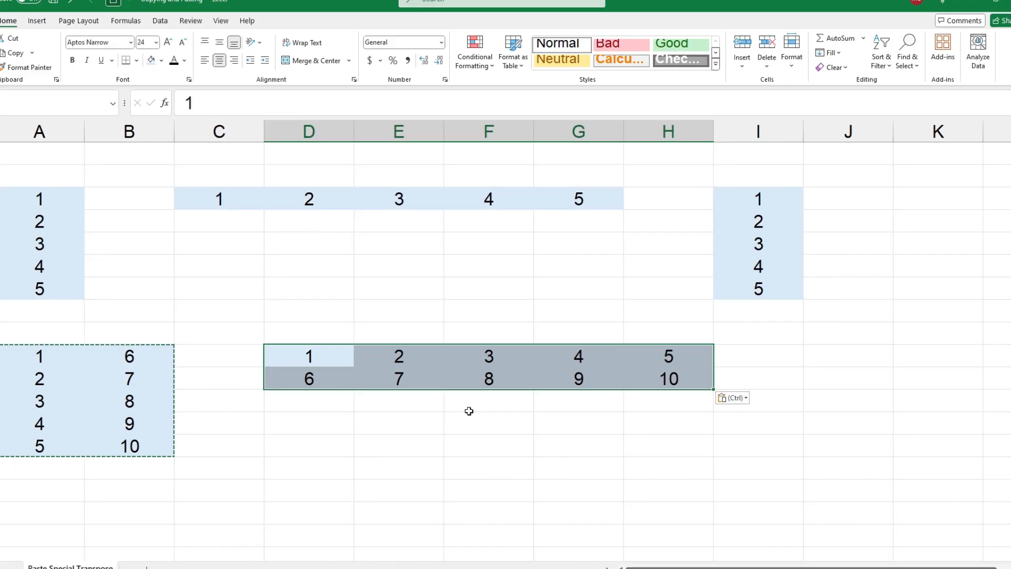
pyautogui.click(331, 563)
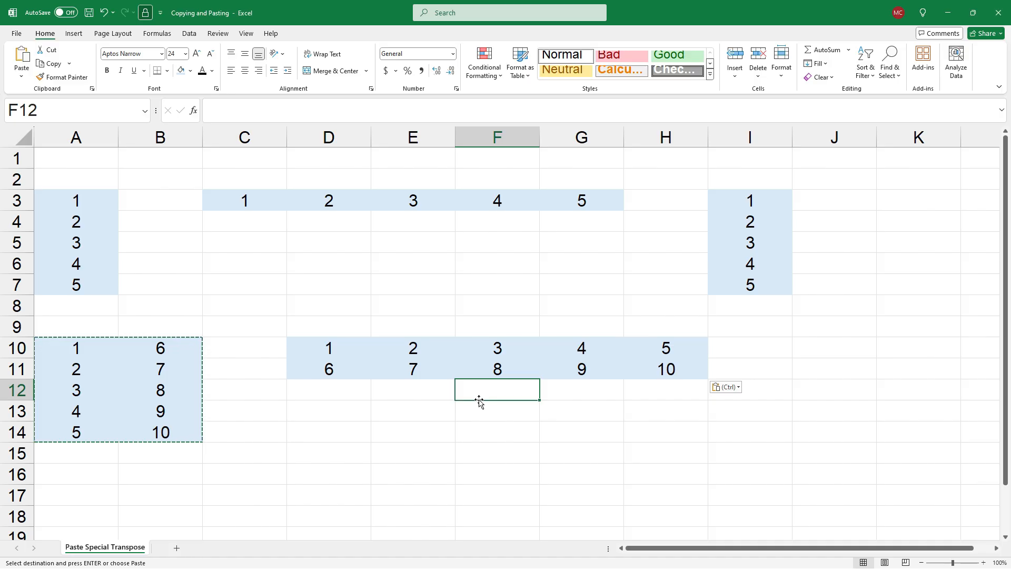
# - Copy the two-row block D10:H11 and use Paste Special with Transpose to paste it at cell J10
pyautogui.moveTo(333, 349); pyautogui.dragTo(644, 368)
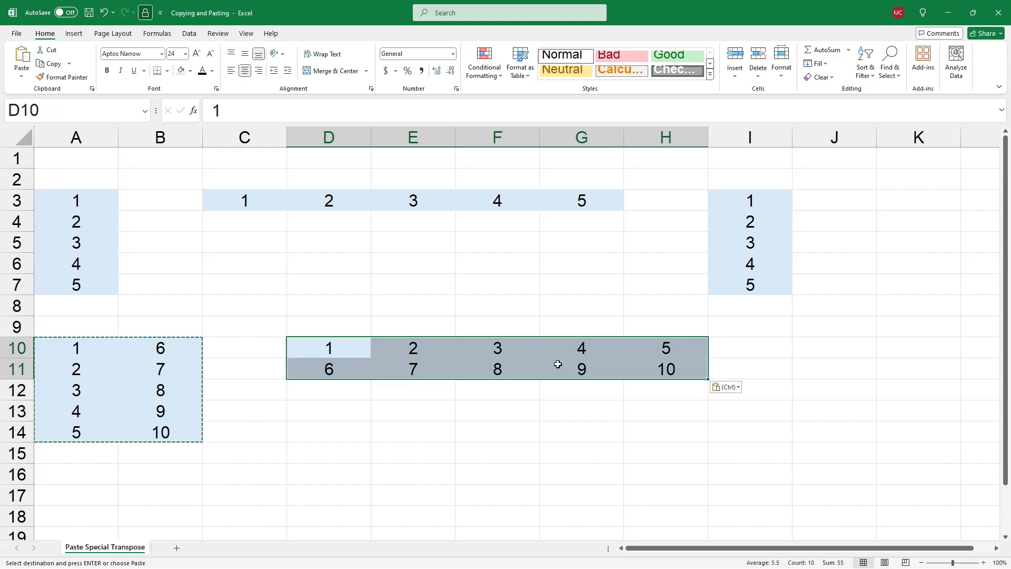
pyautogui.rightClick(519, 349)
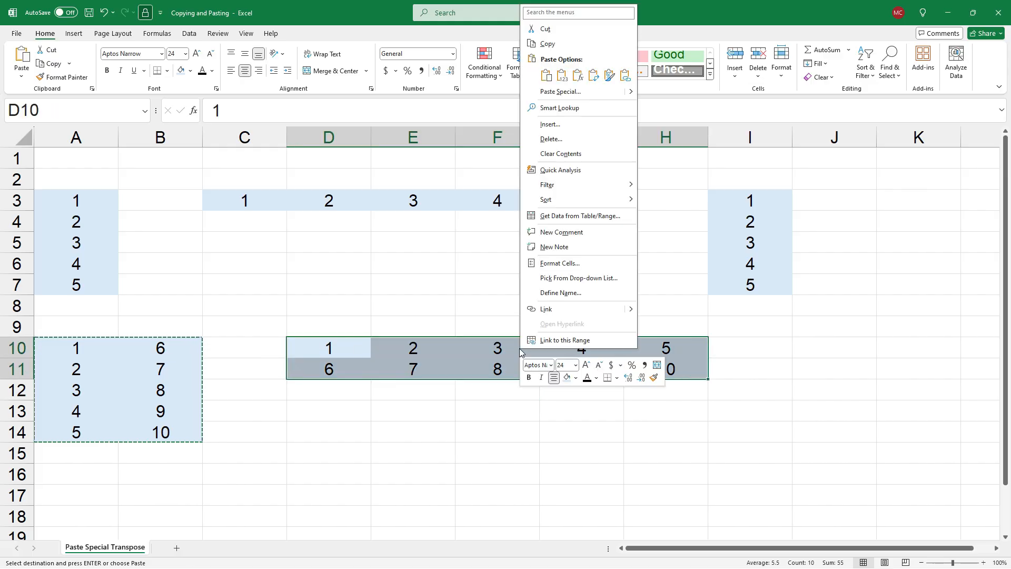
pyautogui.click(585, 46)
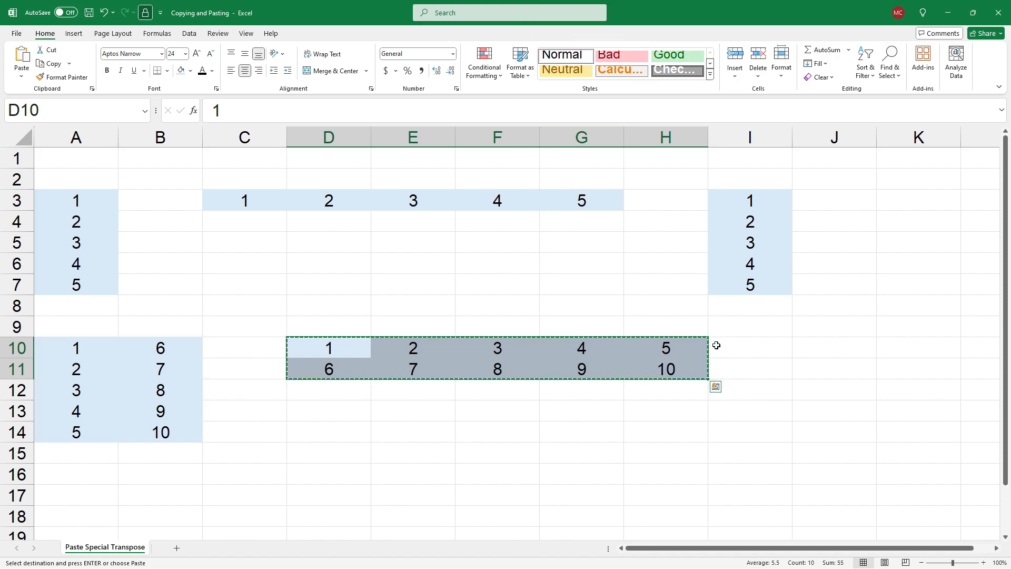
pyautogui.click(802, 349)
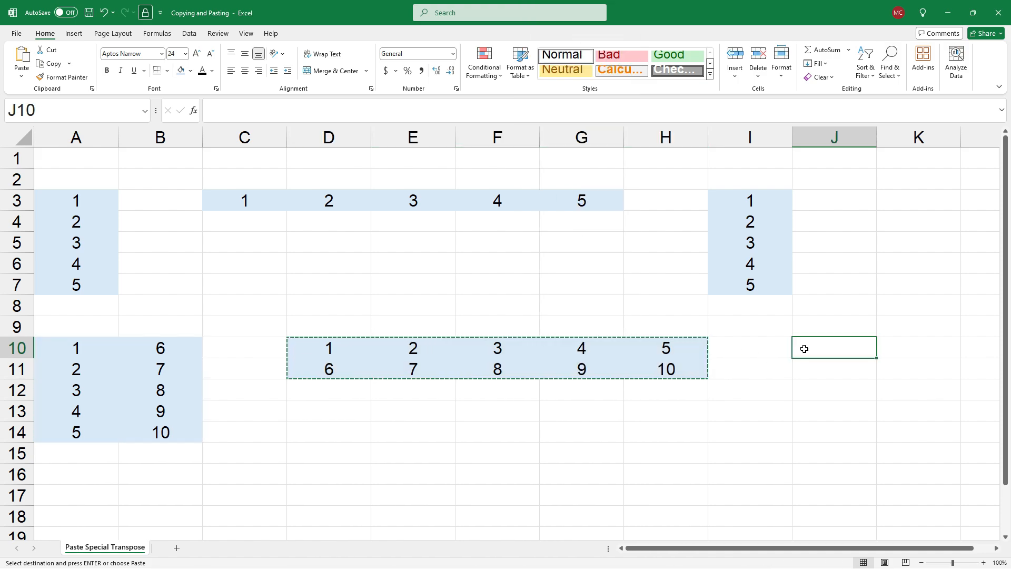
pyautogui.rightClick(804, 352)
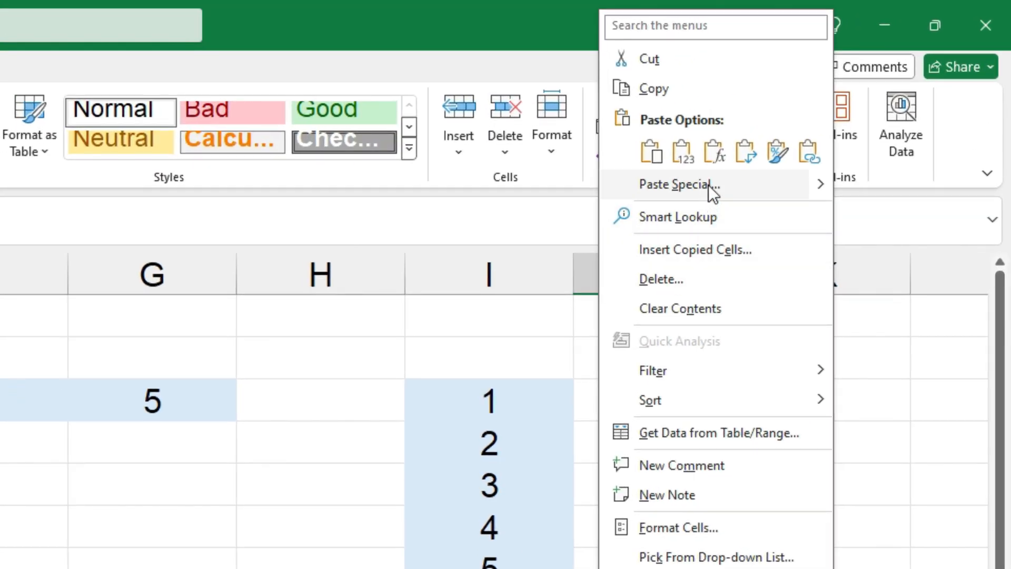
pyautogui.click(709, 185)
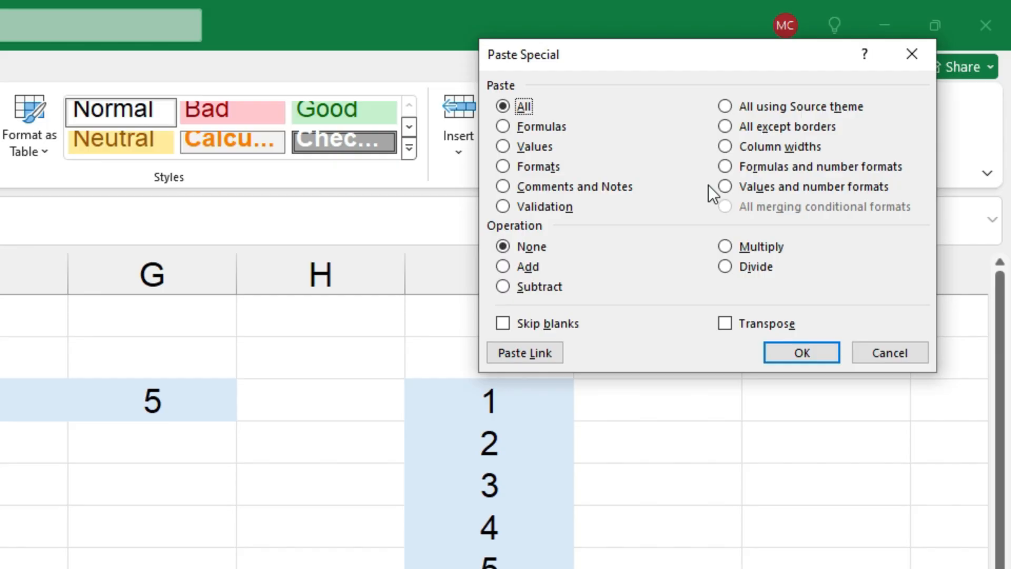
pyautogui.click(725, 324)
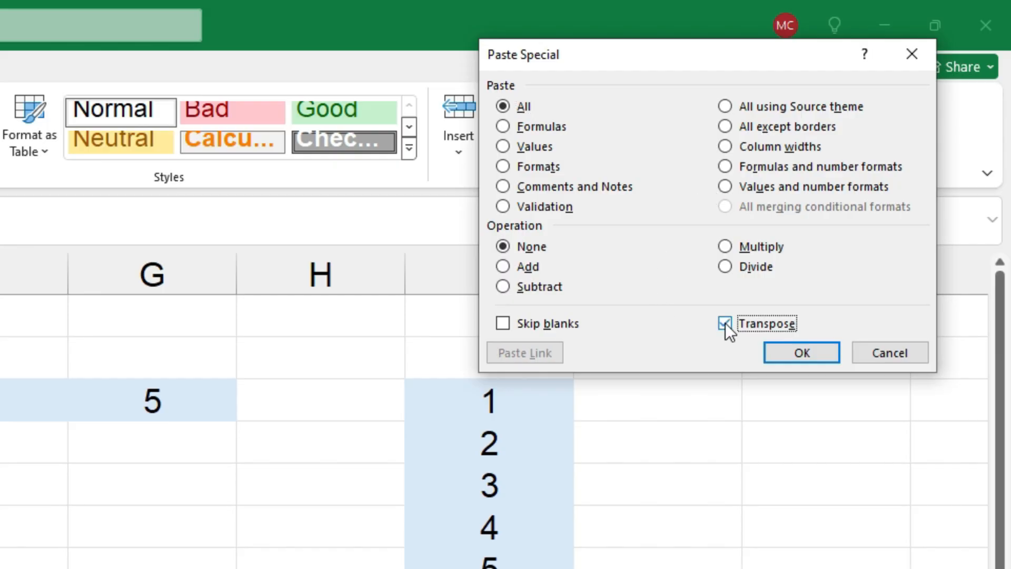
pyautogui.click(801, 353)
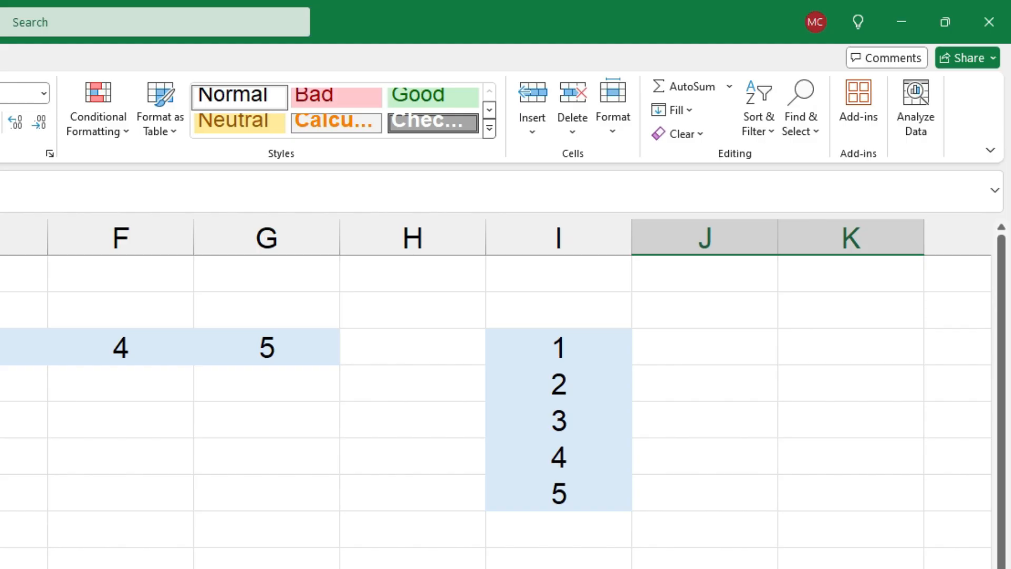
pyautogui.click(580, 425)
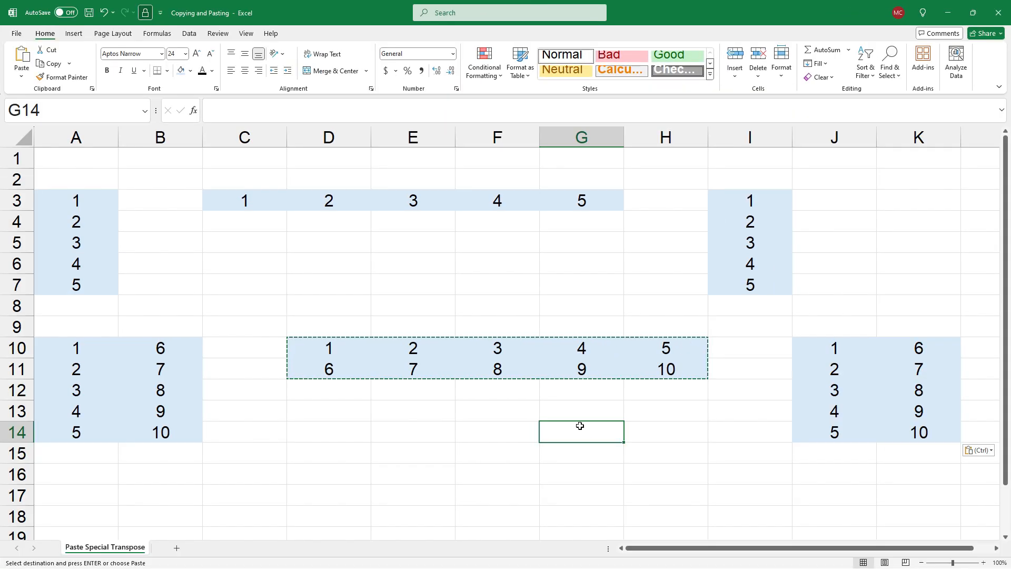